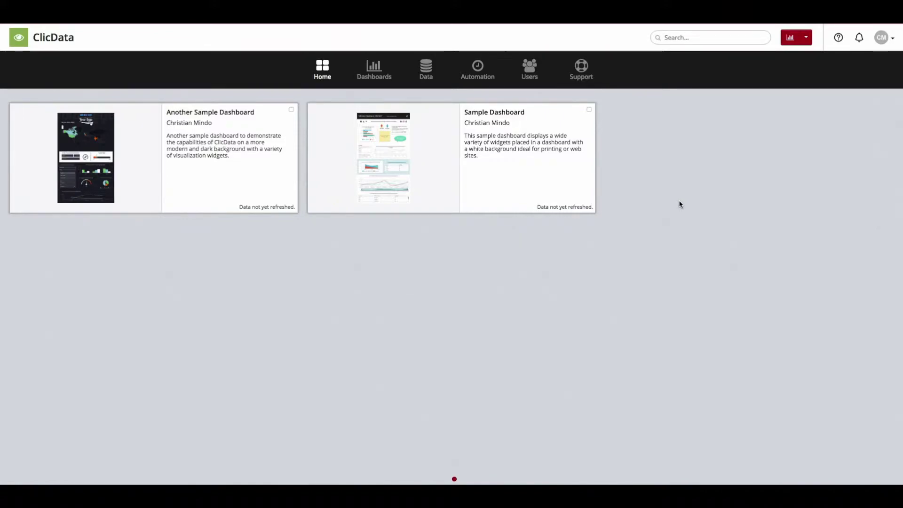
Start a new connection from the Data page and choose PipeDrive as its source.
left_click(416, 66)
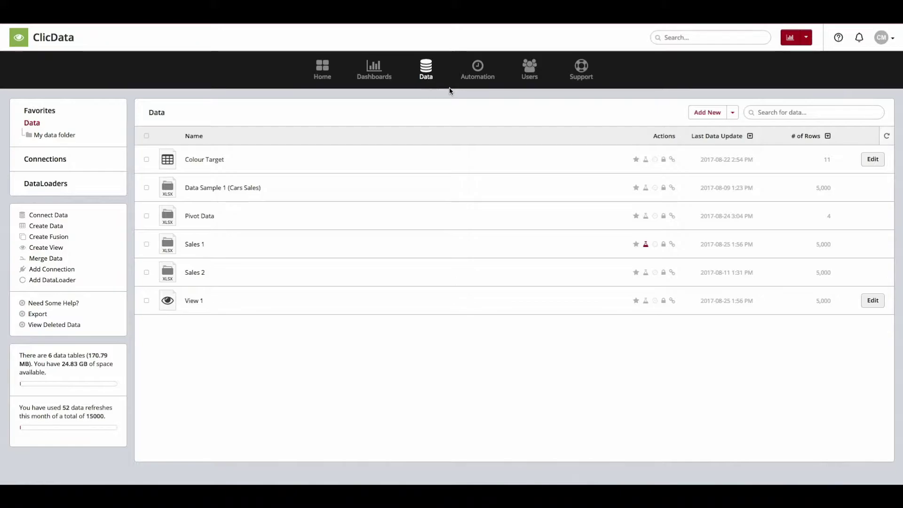
left_click(703, 116)
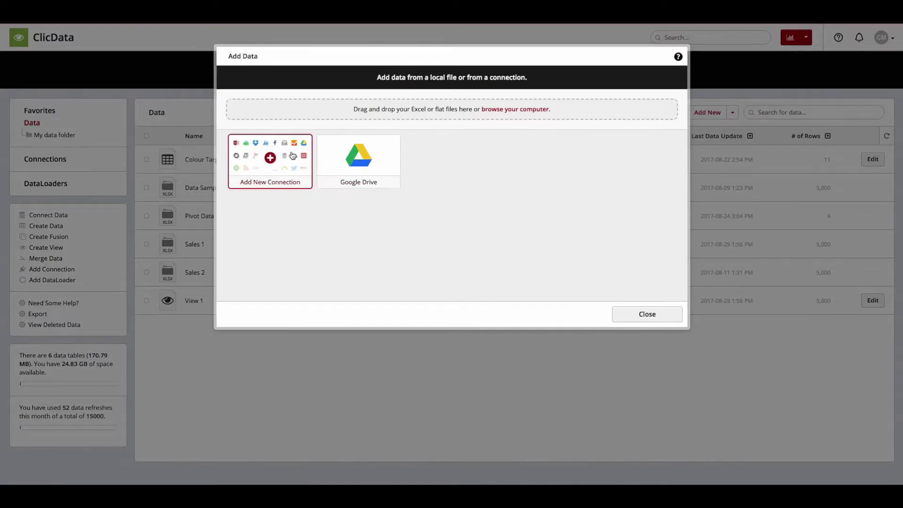
left_click(270, 160)
scroll(478, 175, "down", 7)
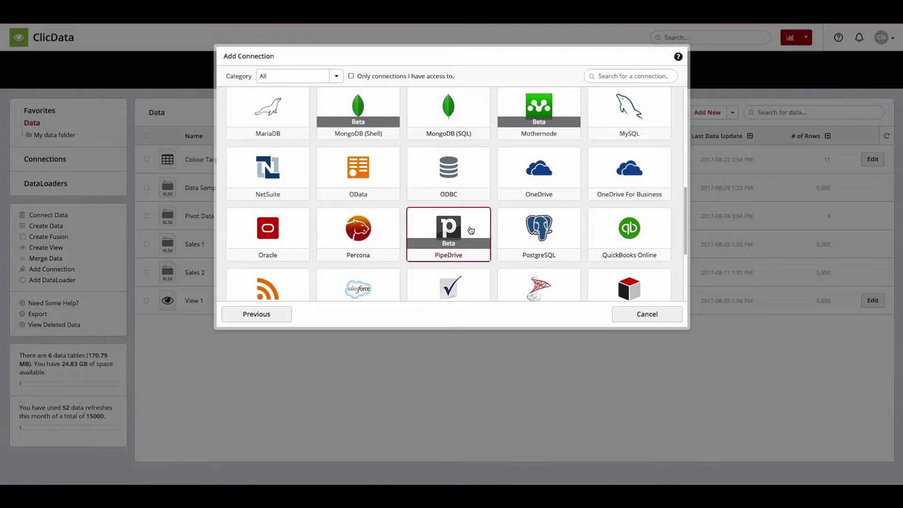
left_click(471, 230)
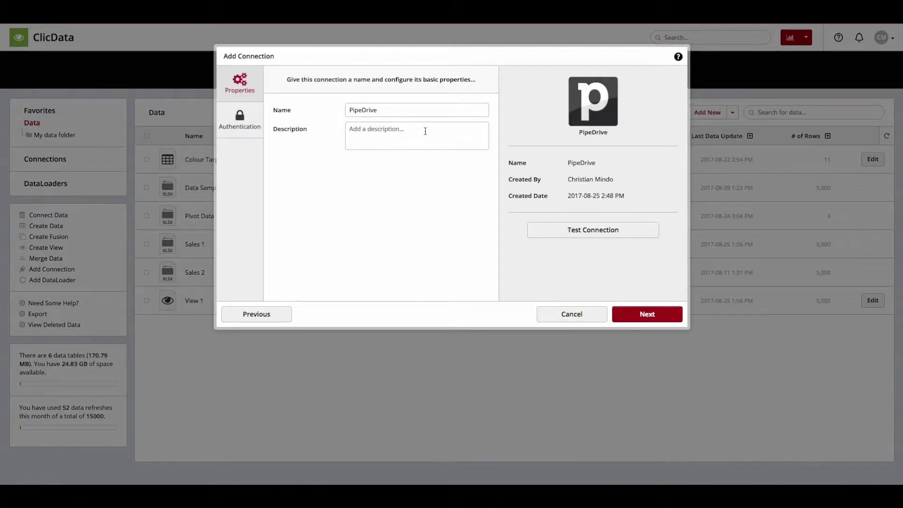
Name the connection 'PipeDrive Test' with the description 'Demo'.
double_click(415, 111)
left_click(416, 111)
type("Demo")
left_click(247, 120)
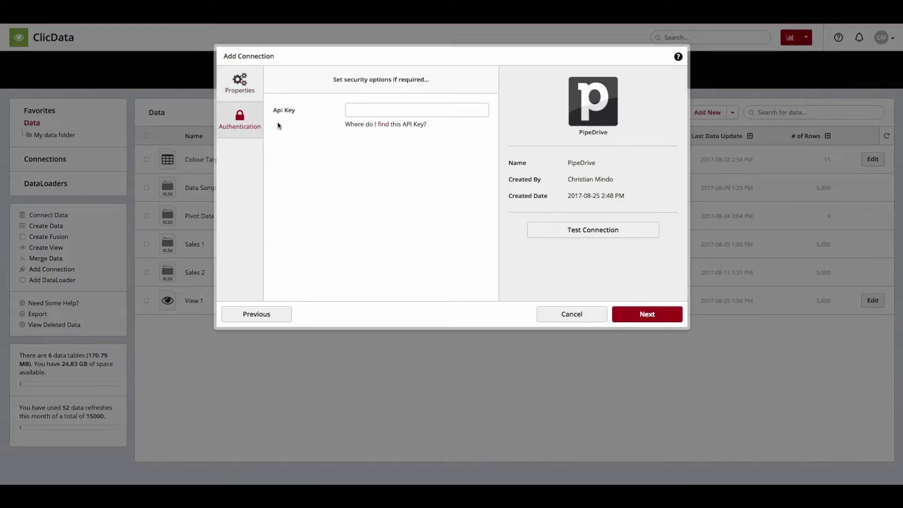
Paste the PipeDrive API key, test the connection successfully, and save it.
left_click(399, 109)
key("ctrl+v")
left_click(541, 228)
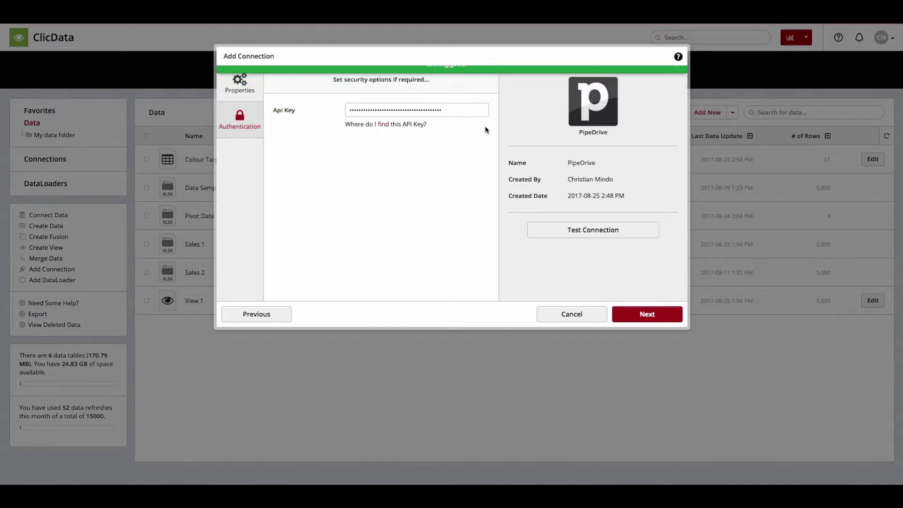
left_click(633, 320)
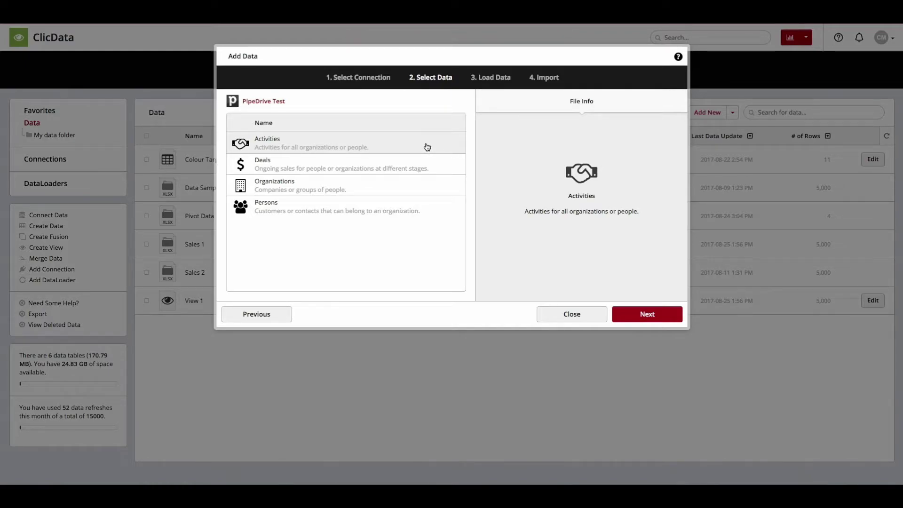
Import the PipeDrive Activities table as the 8-row dataset 'Activities Demo'.
left_click(644, 318)
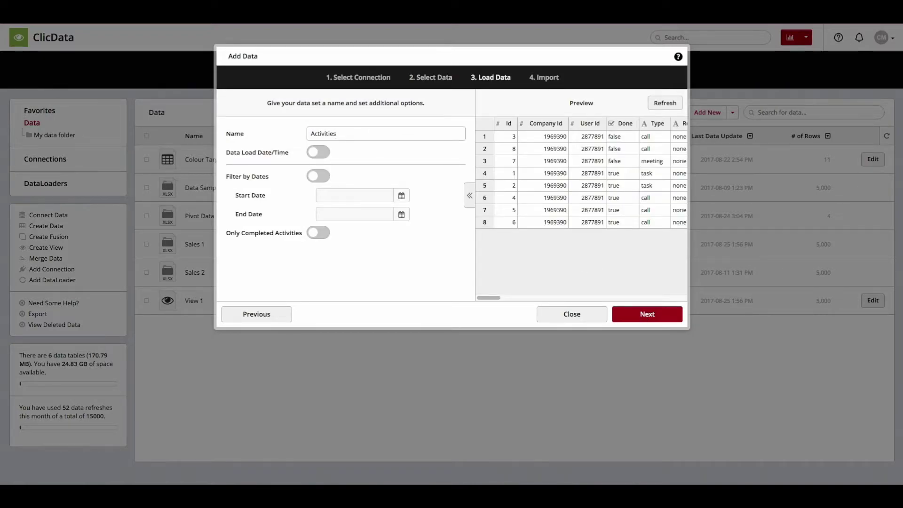
type("Demo")
left_click(641, 316)
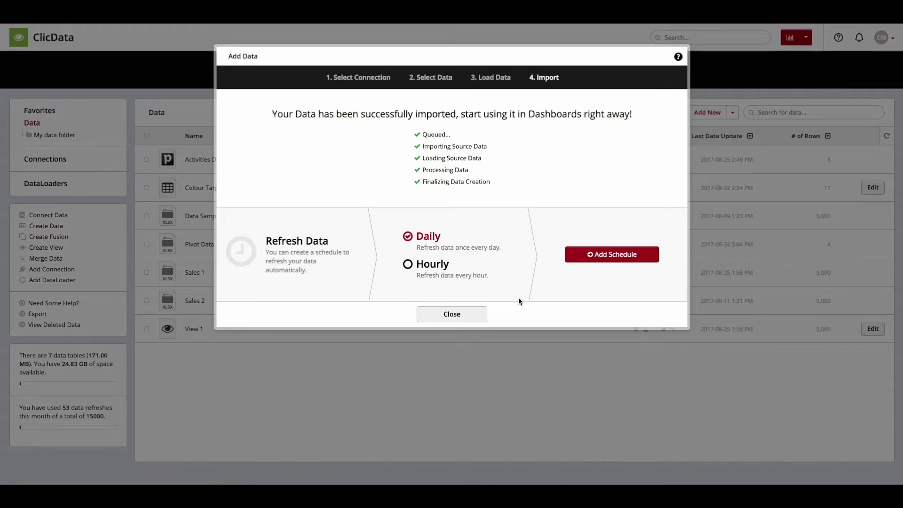
left_click(460, 316)
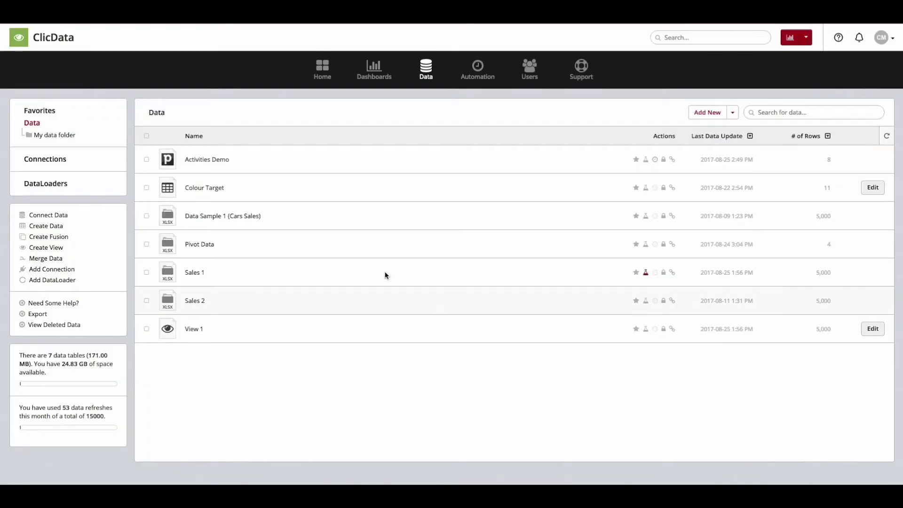
Preview the eight rows of Activities Demo, then close the preview.
left_click(213, 161)
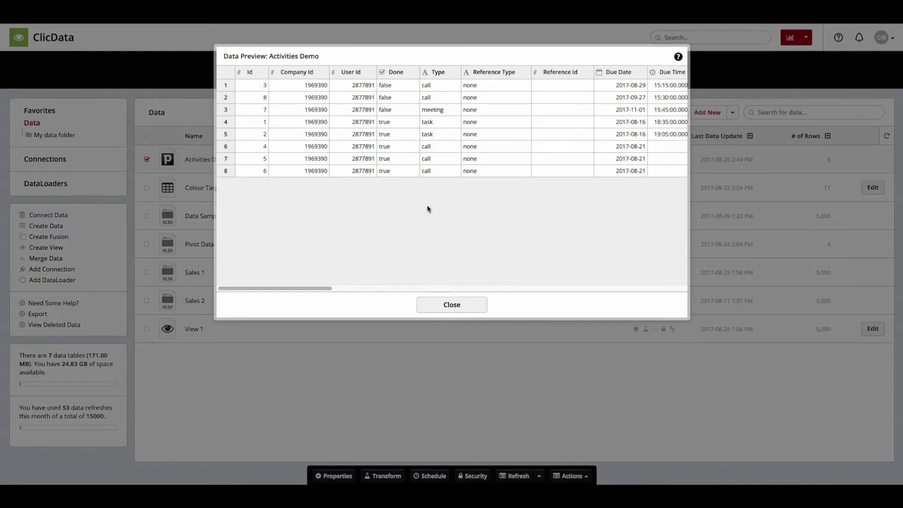
left_click(446, 305)
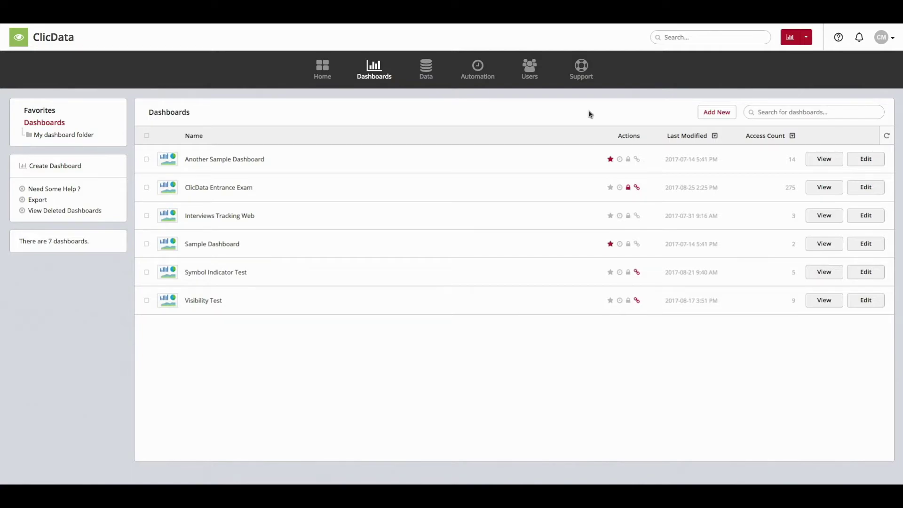
Create a blank 950 by 670 dashboard named 'Activities'.
left_click(727, 114)
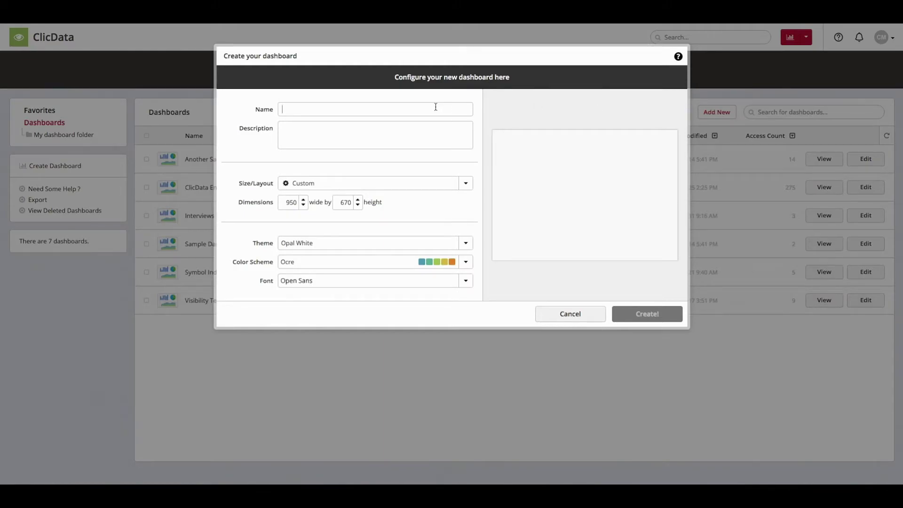
type("Activities")
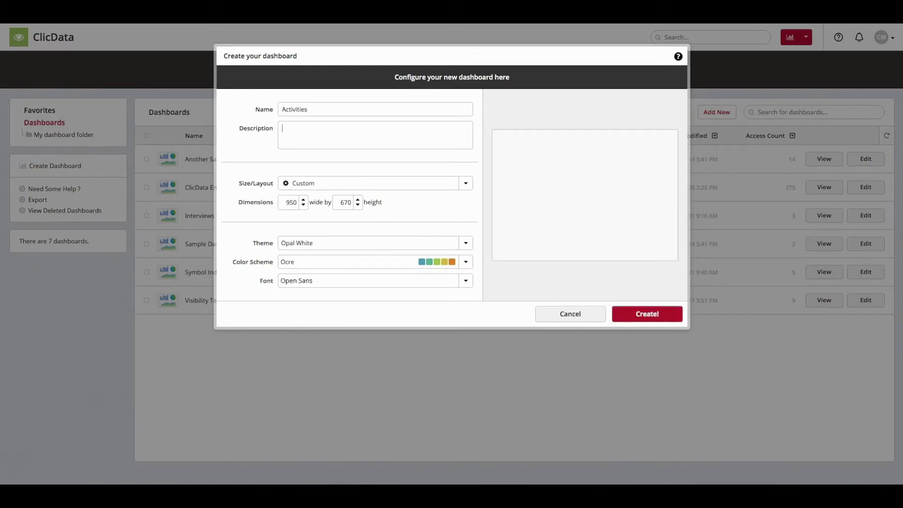
type("Demo")
left_click(635, 314)
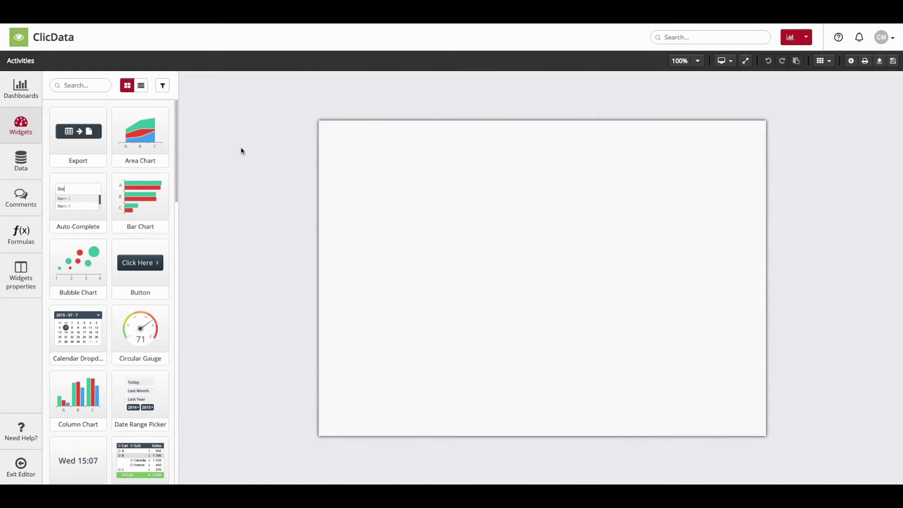
Drop the Activities Demo dataset from the Data panel onto the dashboard canvas.
left_click(27, 166)
left_click(27, 165)
left_click(27, 166)
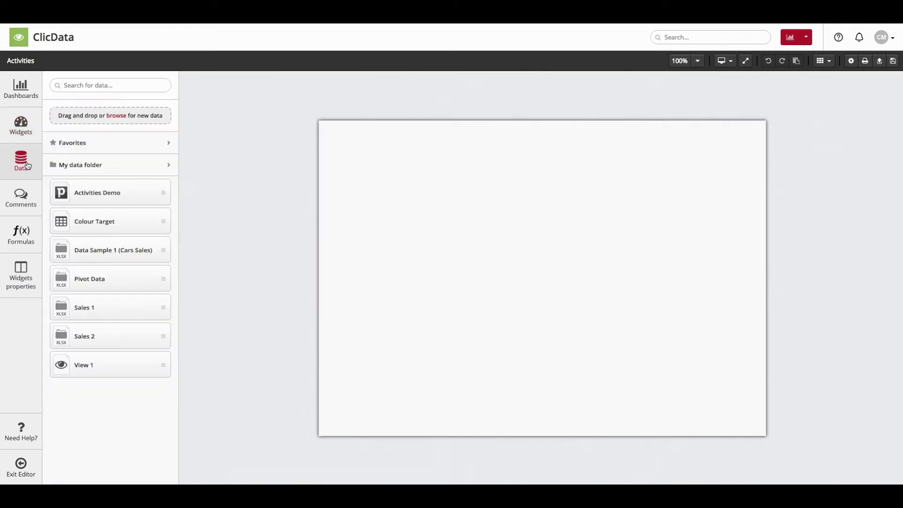
left_click_drag(73, 190, 539, 243)
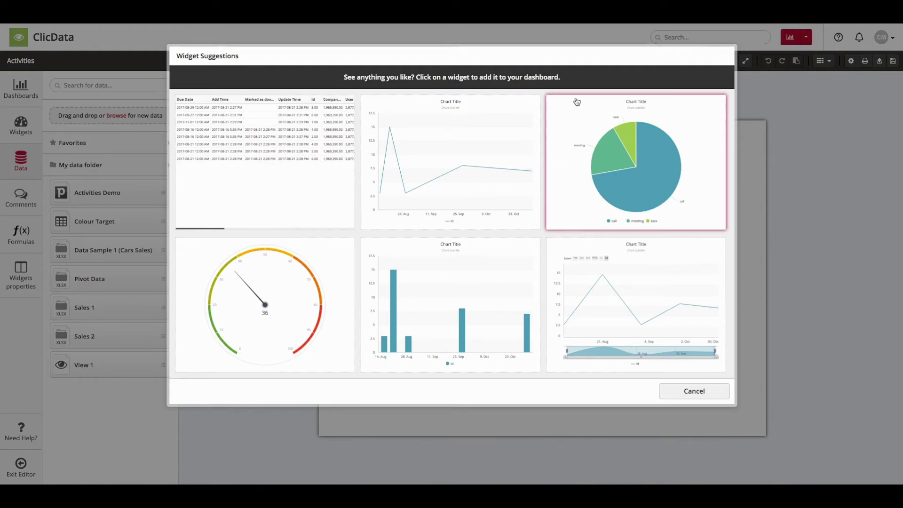
Add the suggested call, meeting and task pie chart, stretched to fill the page.
left_click(706, 215)
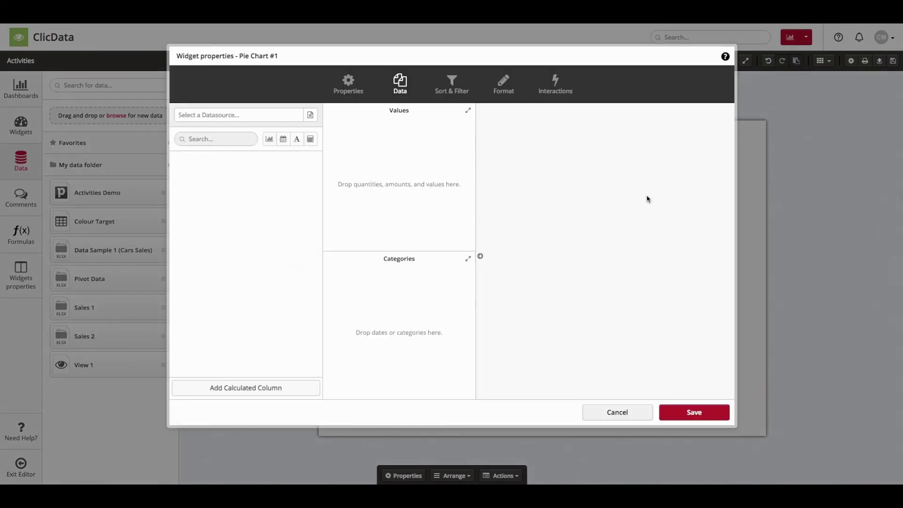
left_click(698, 419)
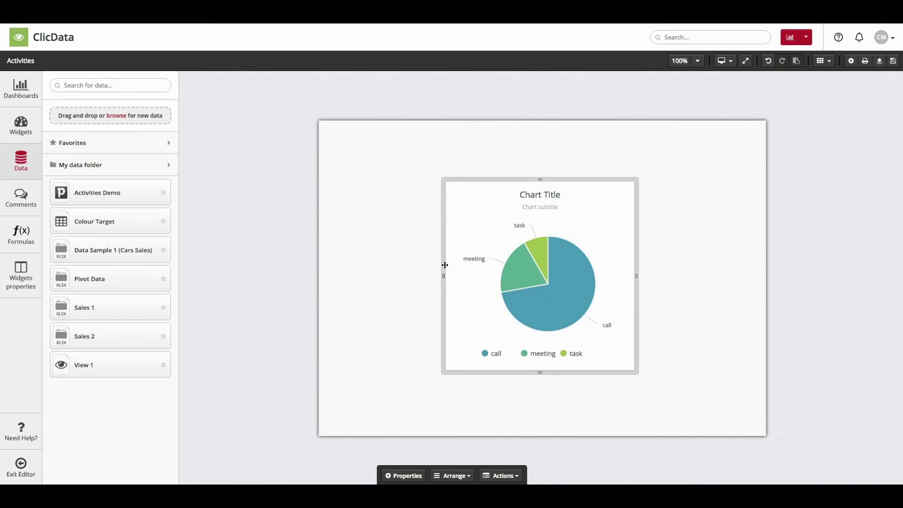
left_click_drag(444, 276, 327, 278)
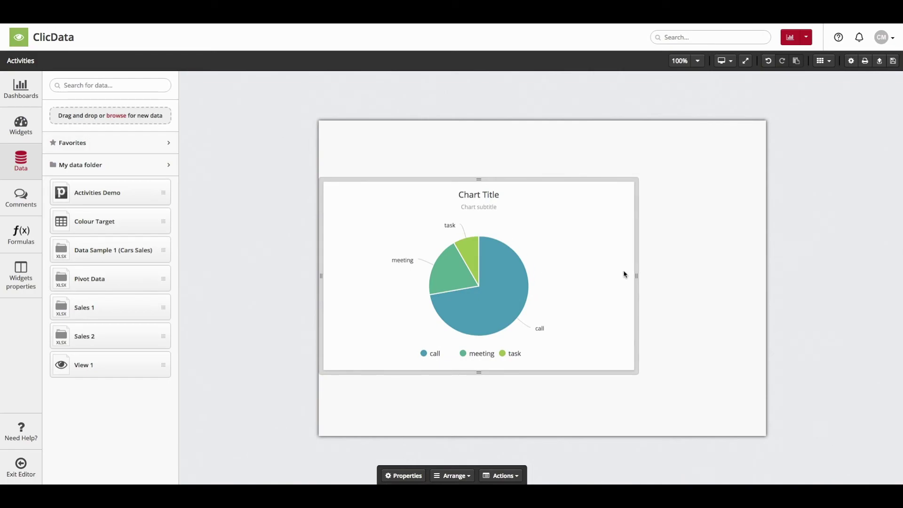
left_click_drag(637, 276, 767, 282)
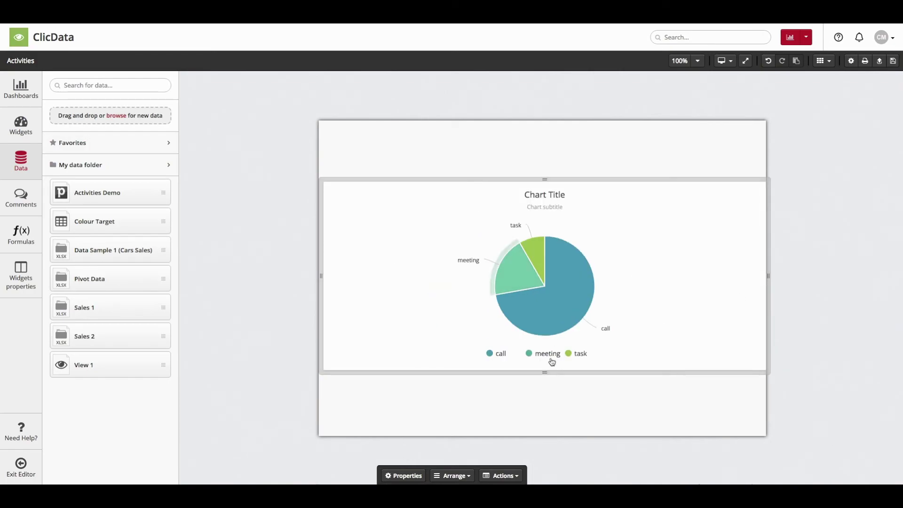
left_click_drag(544, 373, 545, 433)
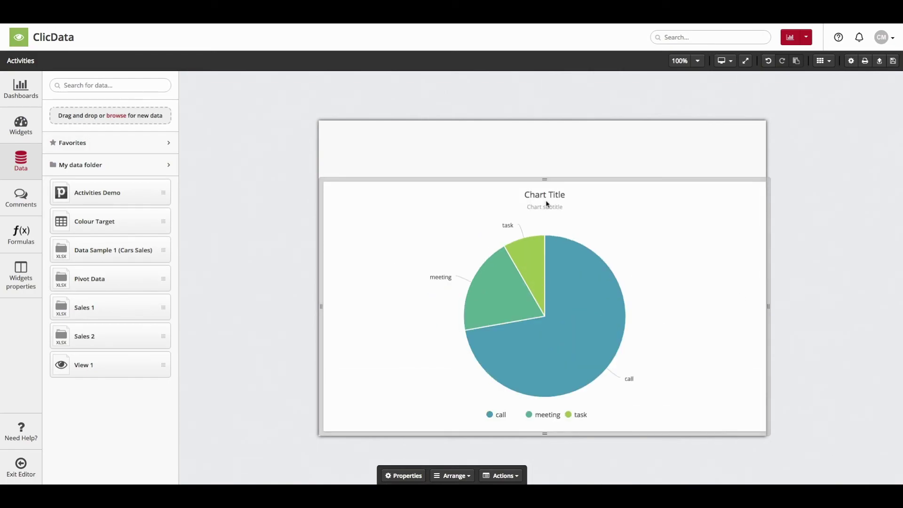
left_click_drag(544, 179, 532, 125)
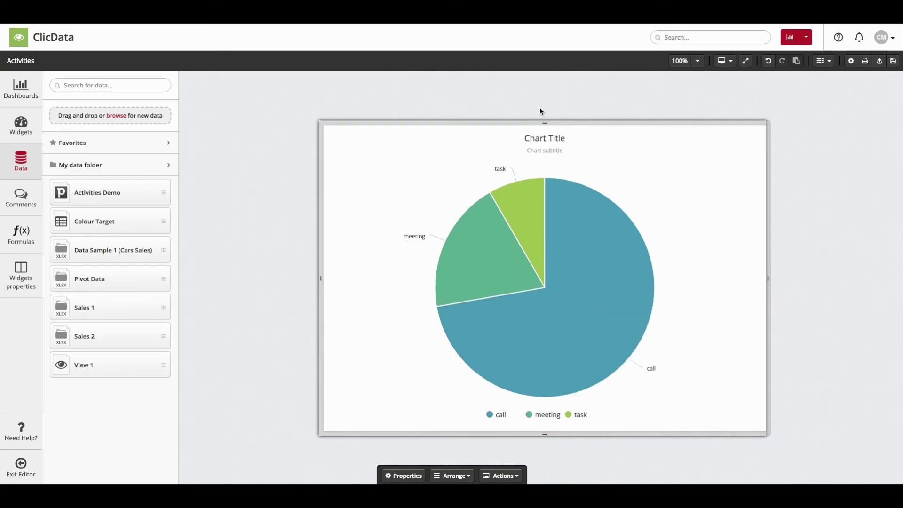
left_click(517, 86)
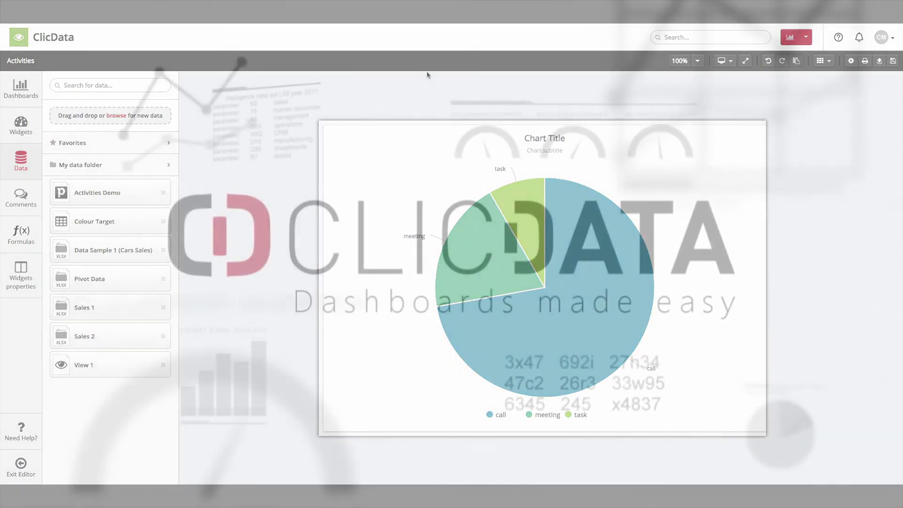